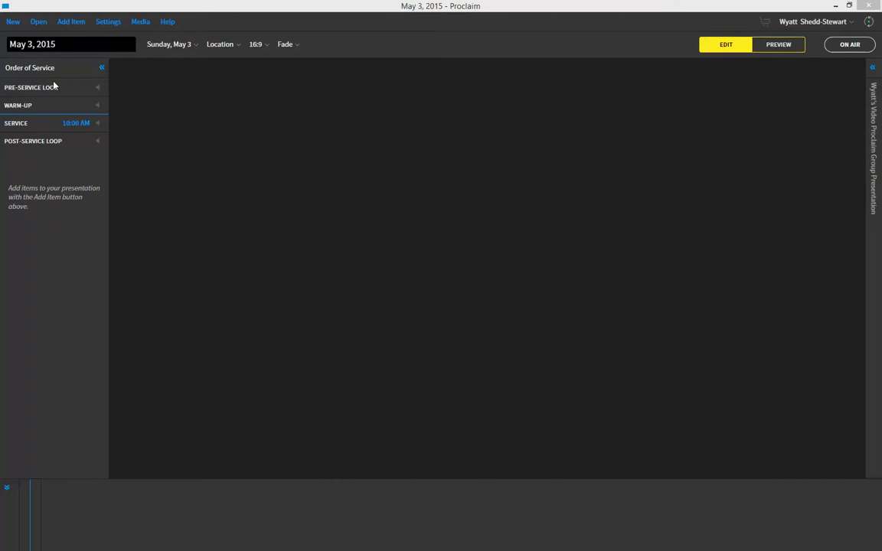
# - Add a Bible item for John 1:1 (reference 'Jn 1.1', NIV) to the Service section
pyautogui.moveTo(61, 90)
pyautogui.moveTo(48, 146)
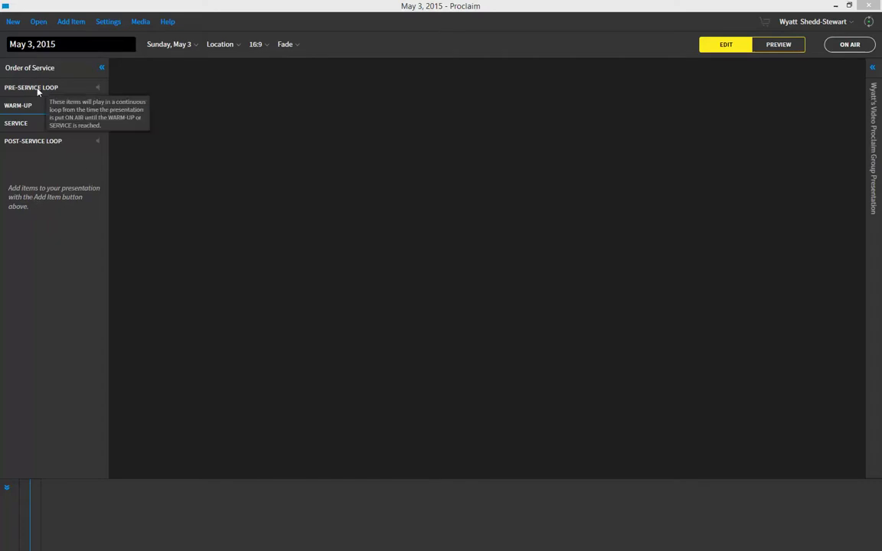
pyautogui.moveTo(20, 135)
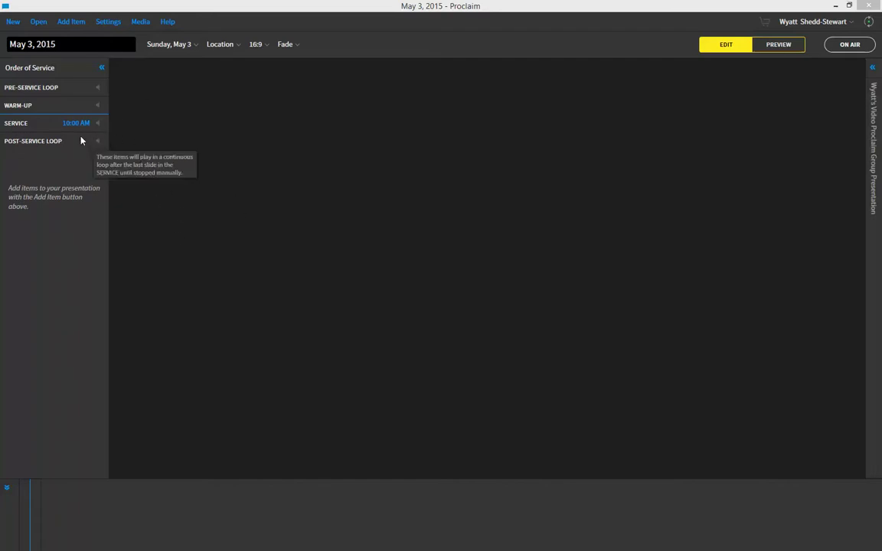
pyautogui.moveTo(75, 127)
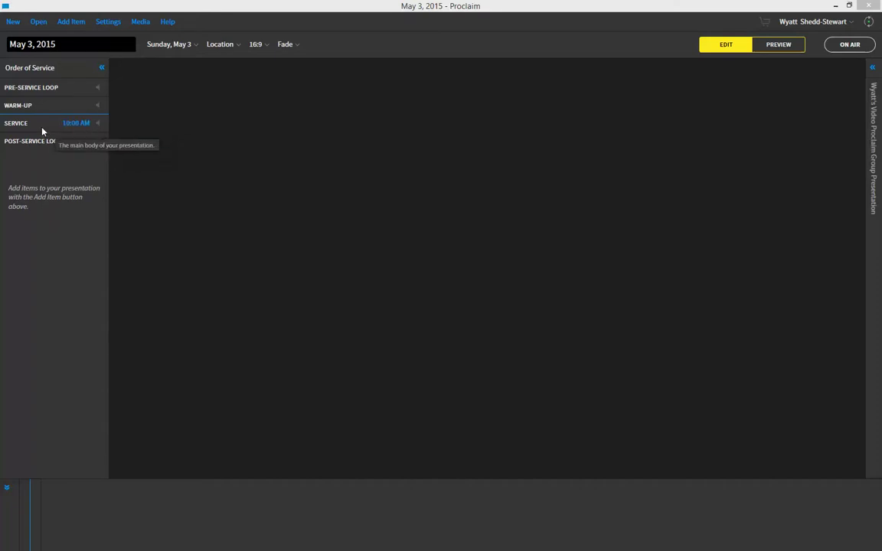
pyautogui.click(79, 26)
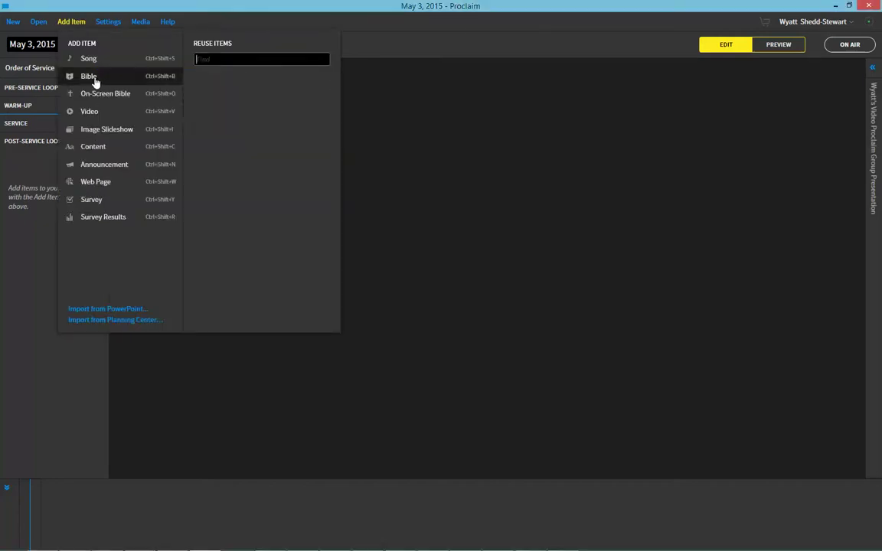
pyautogui.click(95, 81)
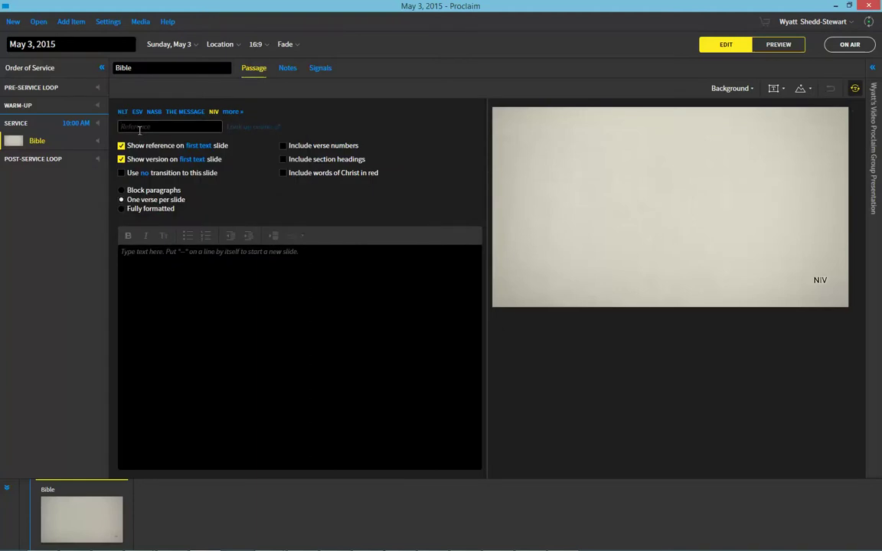
pyautogui.write('Jn 1.1')
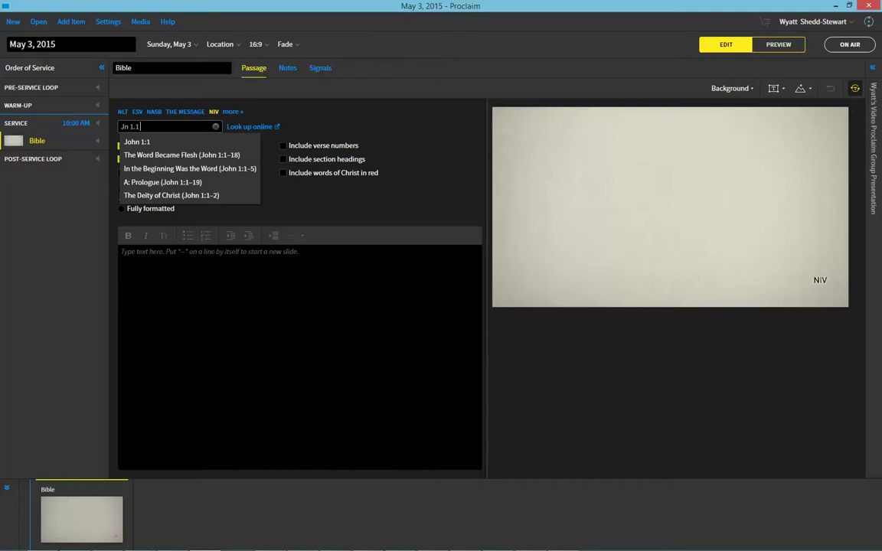
pyautogui.press('Return')
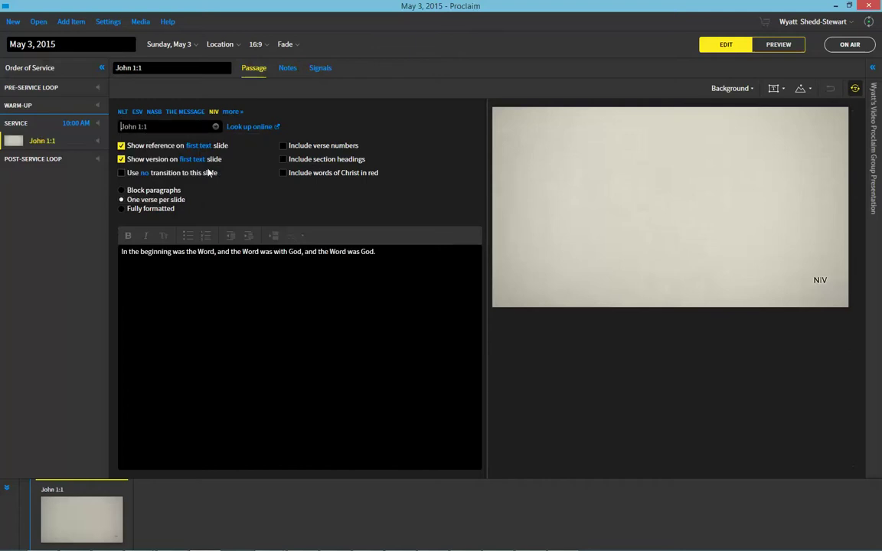
# - Apply the Sermon On The Mount background from Proclaim Pro Media to the John 1:1 item
pyautogui.click(729, 88)
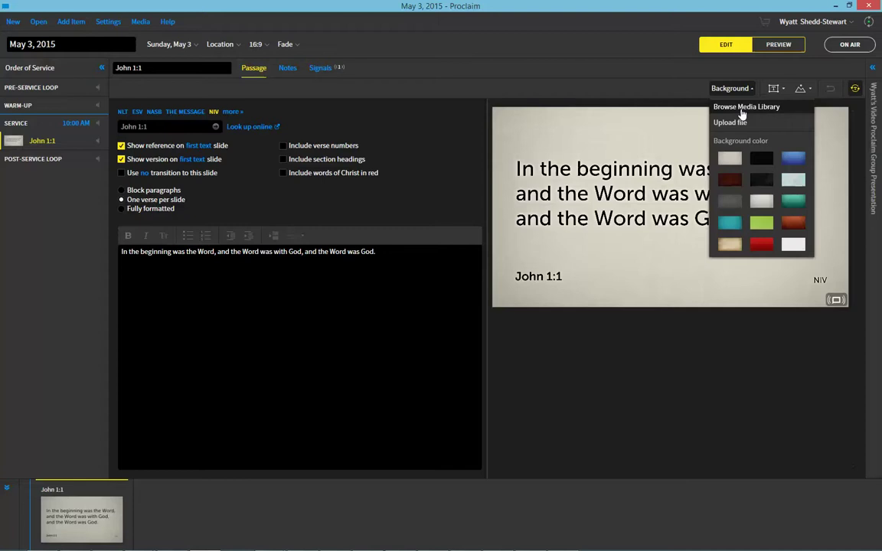
pyautogui.click(741, 108)
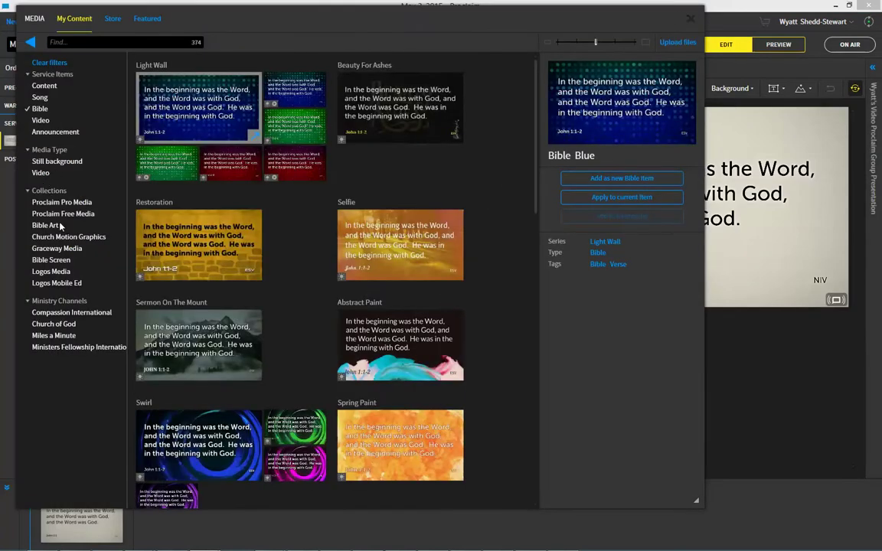
pyautogui.click(55, 202)
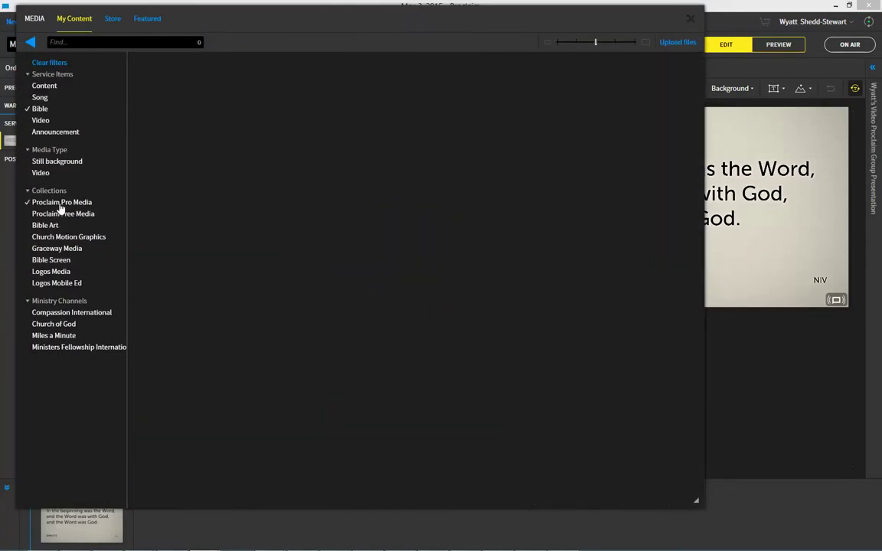
pyautogui.scroll(-3, 217, 342)
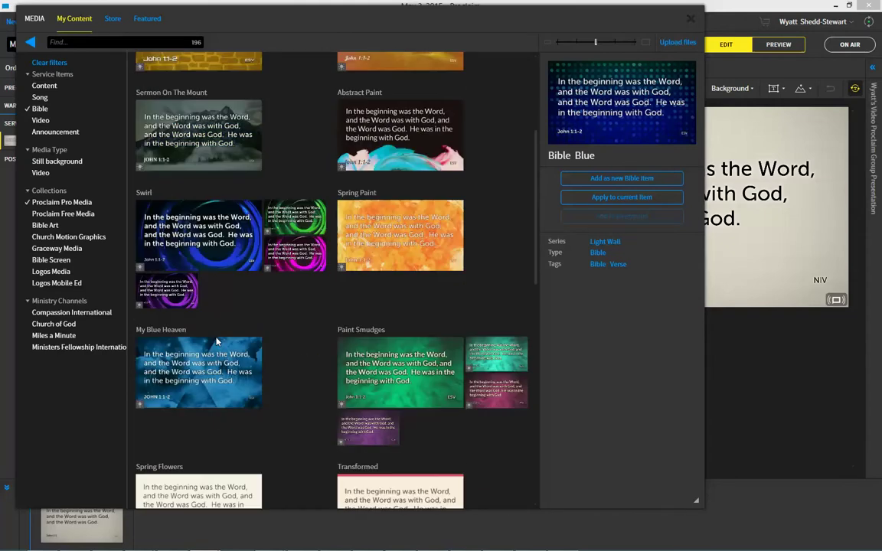
pyautogui.scroll(1, 196, 184)
pyautogui.click(196, 183)
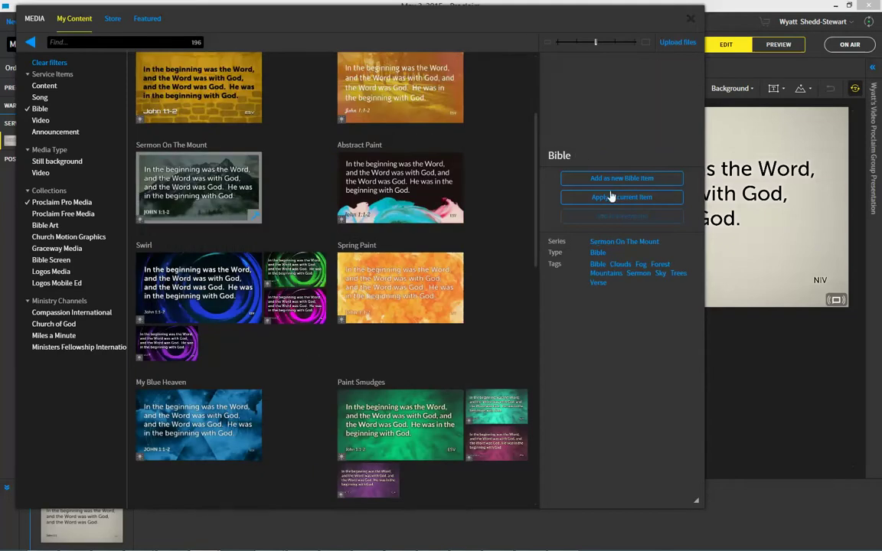
pyautogui.click(689, 18)
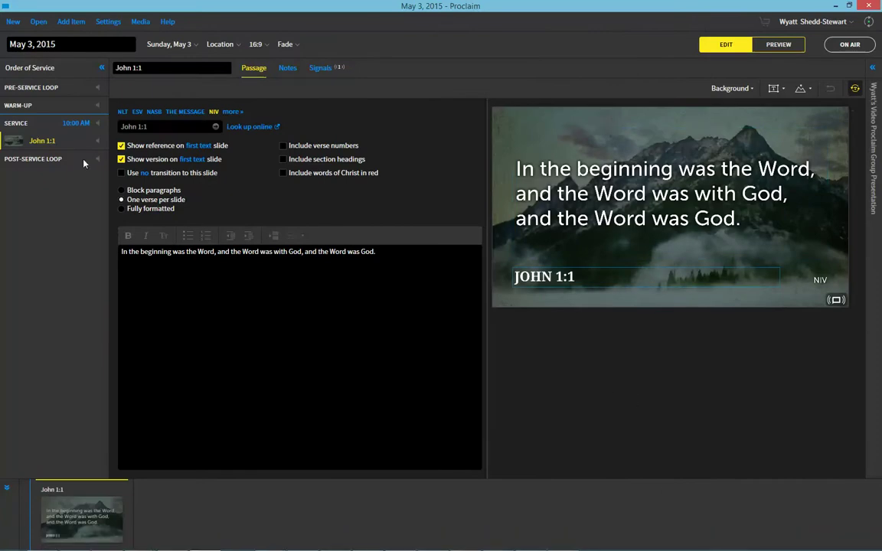
# - Add a new Content item and browse the Bible Art media collection for its artwork
pyautogui.click(70, 22)
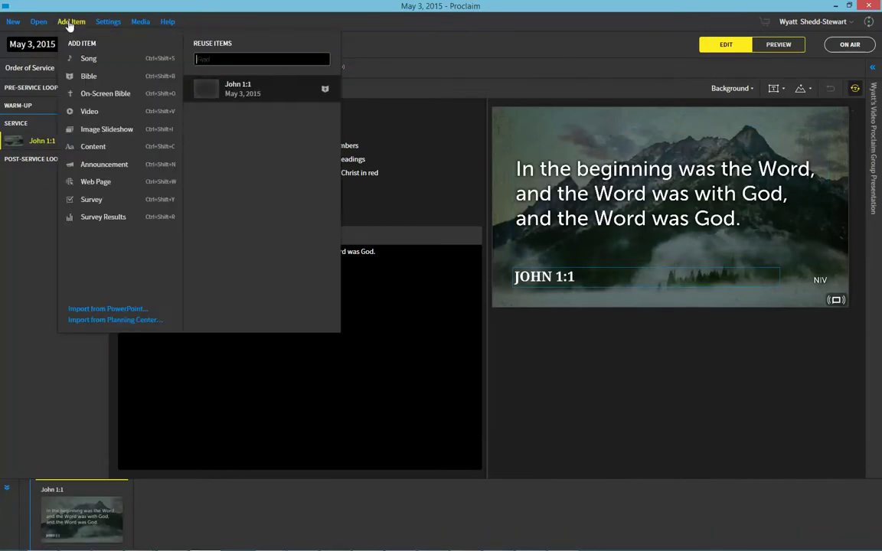
pyautogui.click(107, 147)
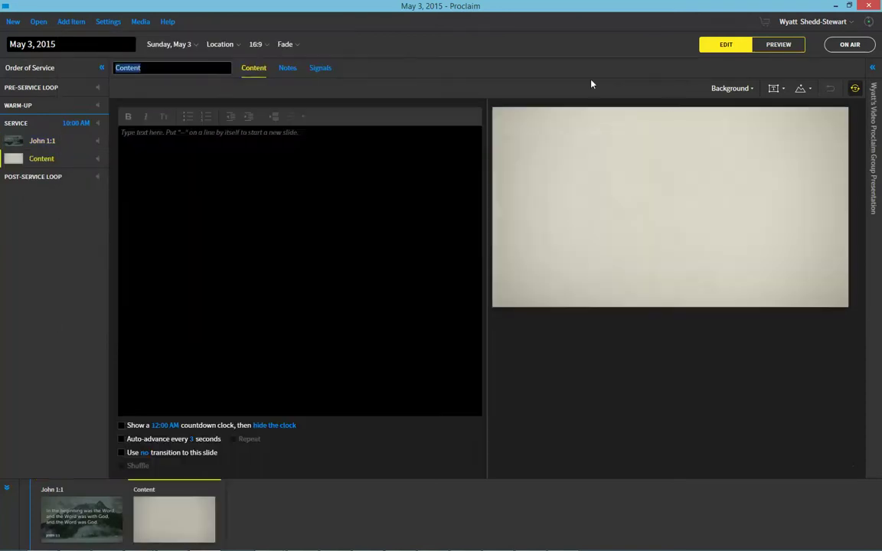
pyautogui.click(731, 89)
pyautogui.click(741, 108)
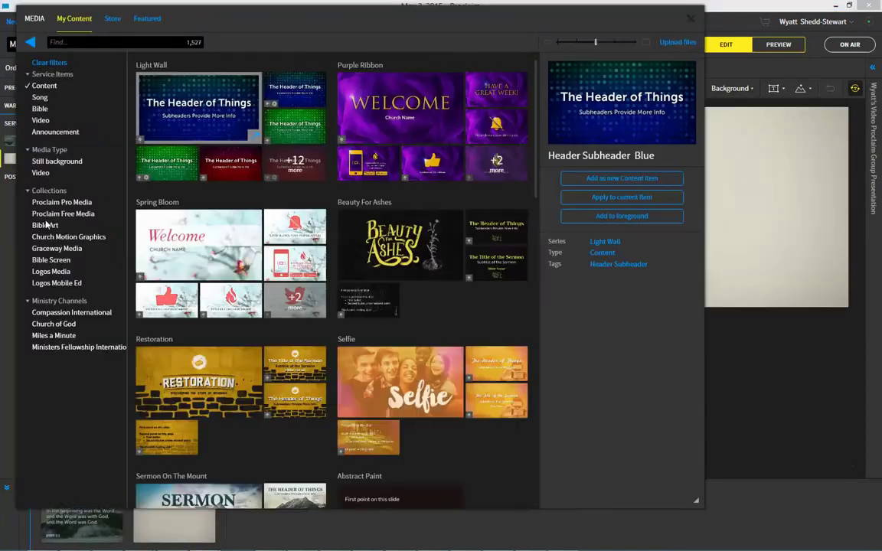
pyautogui.click(44, 226)
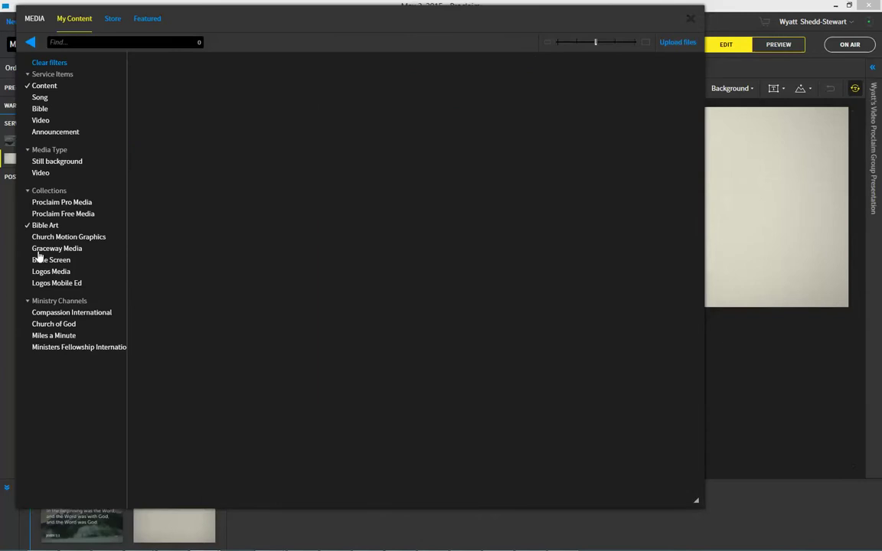
# - Add the Leviticus 19:18 art as a new Content item and delete the blank Content item
pyautogui.scroll(-1, 268, 265)
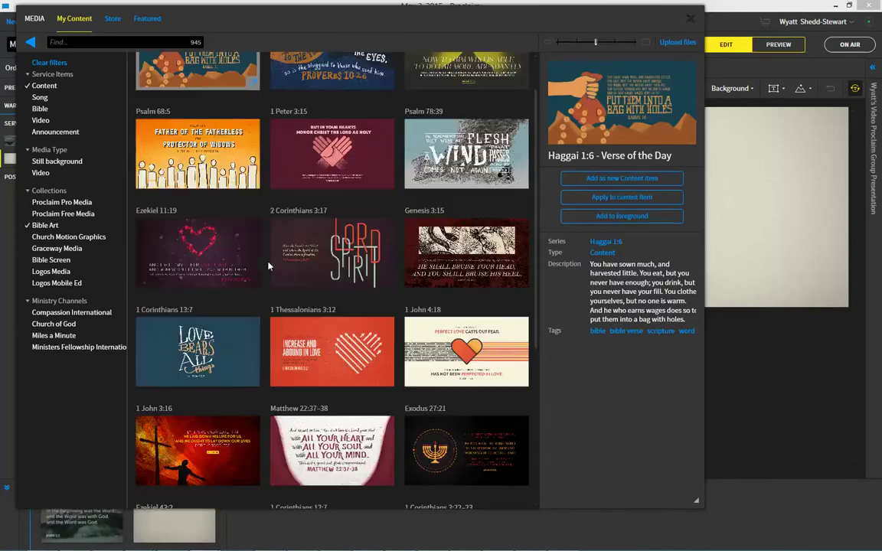
pyautogui.scroll(-3, 268, 265)
pyautogui.scroll(-3, 268, 266)
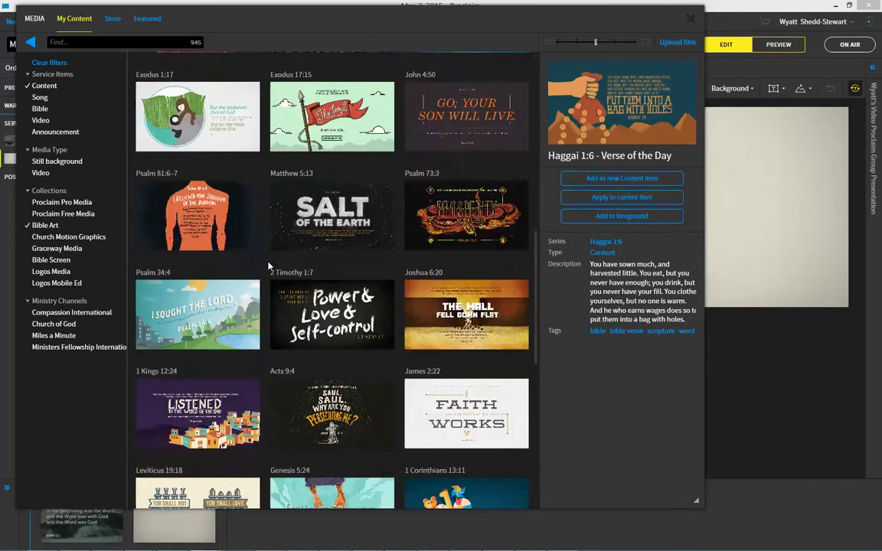
pyautogui.scroll(-2, 268, 266)
pyautogui.click(200, 337)
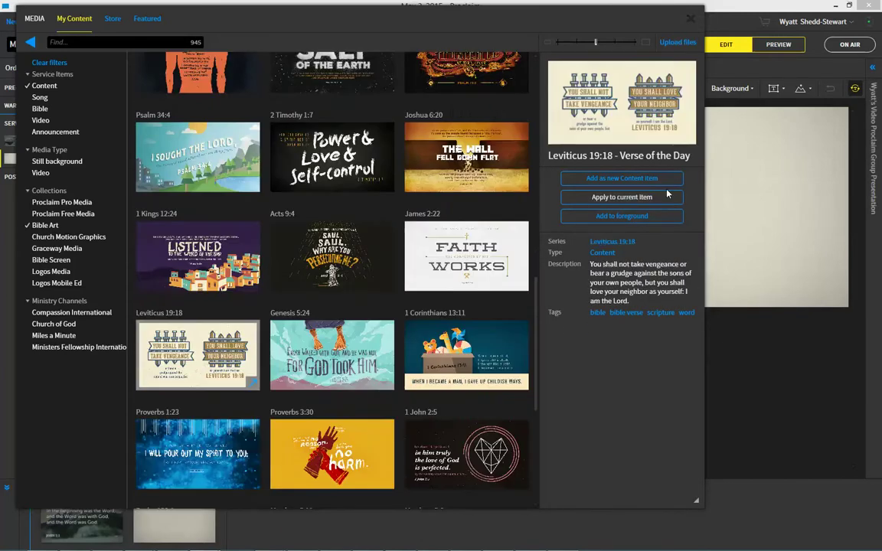
pyautogui.click(617, 178)
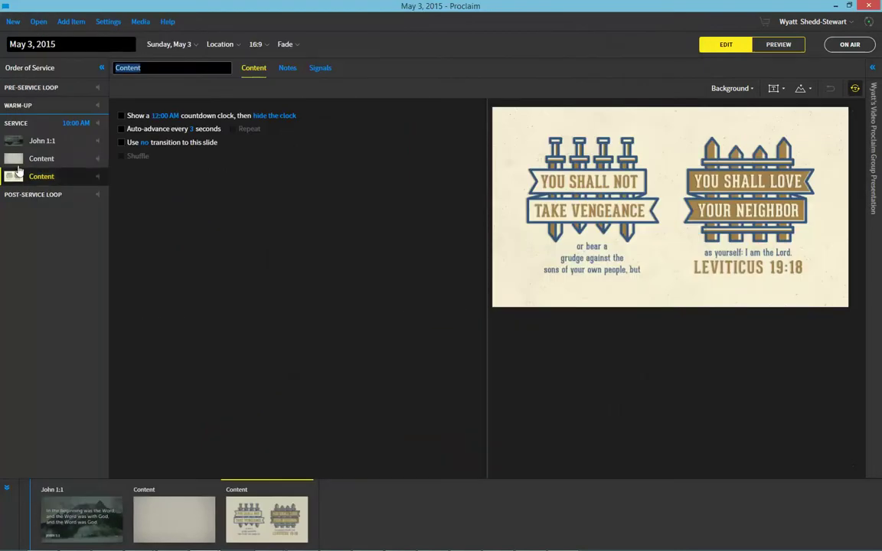
pyautogui.click(36, 161)
pyautogui.press('Delete')
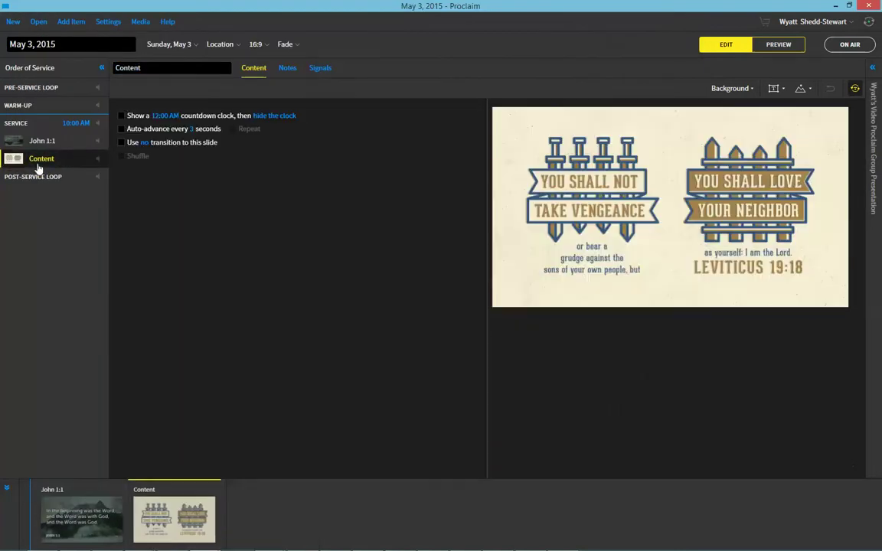
# - Move John 1:1 and the Leviticus Content item from Service into the Pre-Service Loop
pyautogui.click(37, 144)
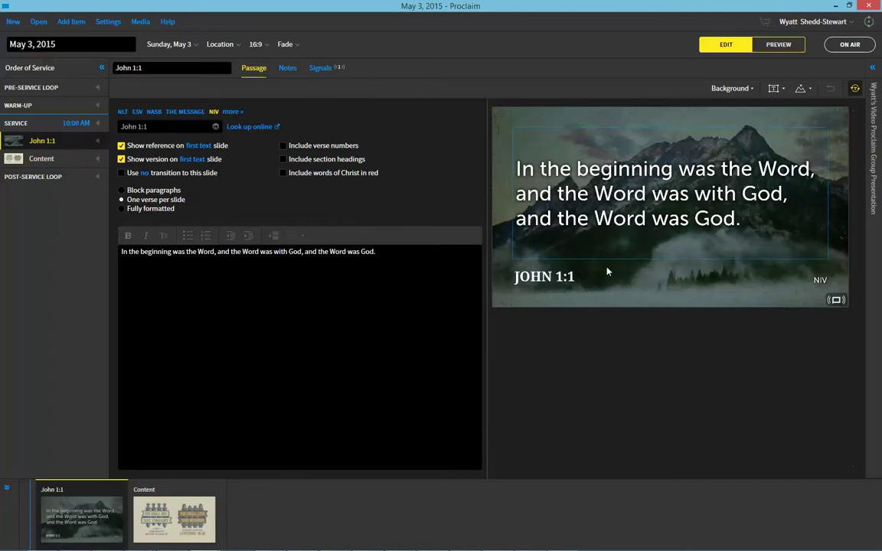
pyautogui.click(47, 162)
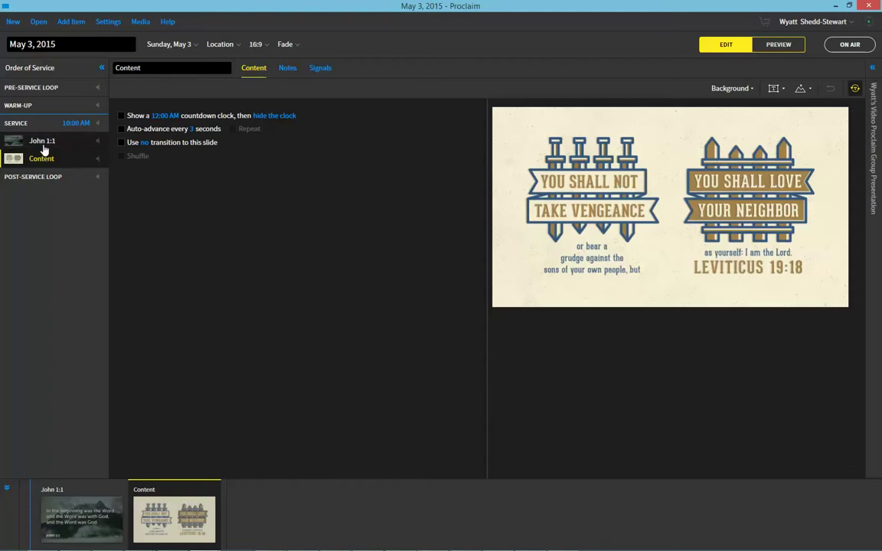
pyautogui.moveTo(44, 147); pyautogui.dragTo(44, 107)
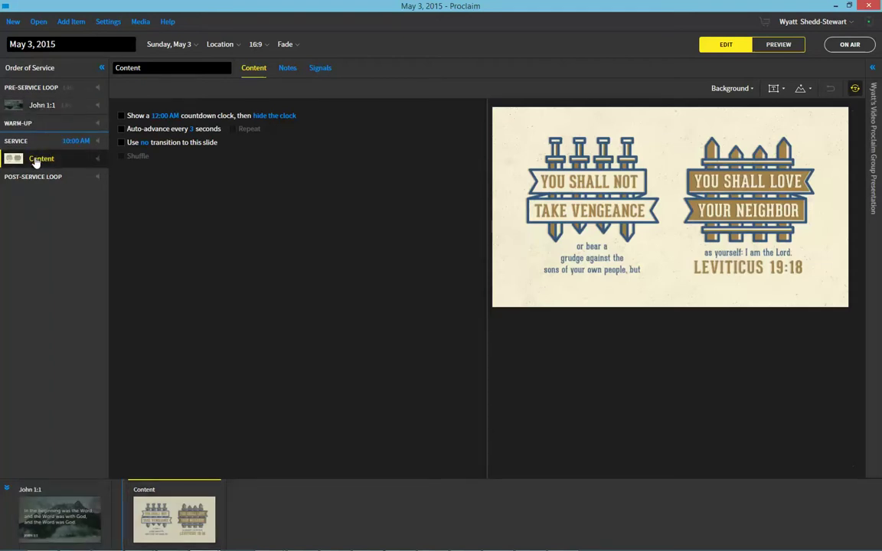
pyautogui.moveTo(35, 162); pyautogui.dragTo(32, 107)
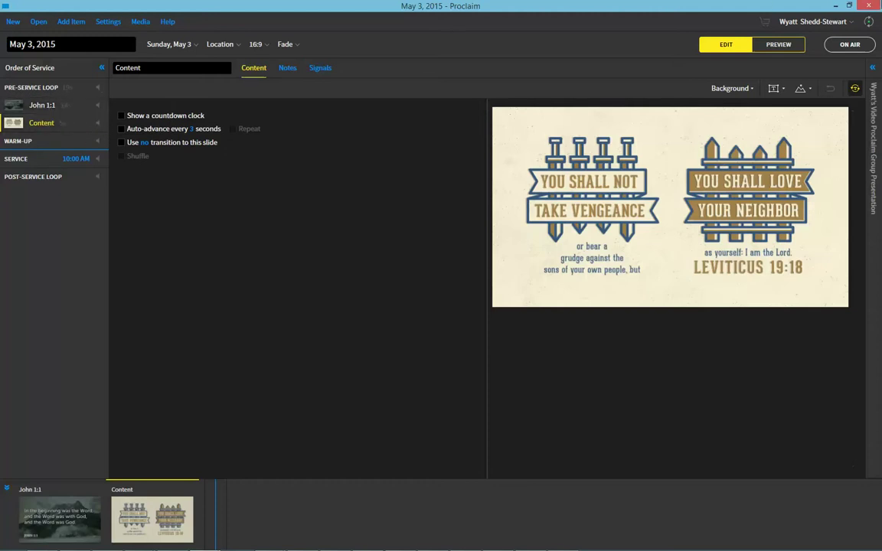
pyautogui.moveTo(838, 52)
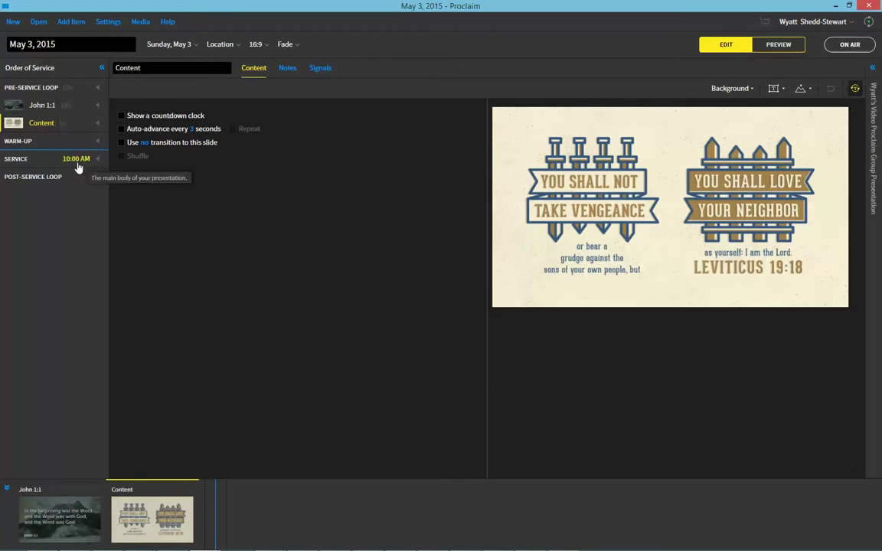
# - Move both slides into Warm-Up, John 1:1 above Leviticus, and check each one
pyautogui.moveTo(31, 132); pyautogui.dragTo(37, 142)
pyautogui.moveTo(39, 105); pyautogui.dragTo(39, 125)
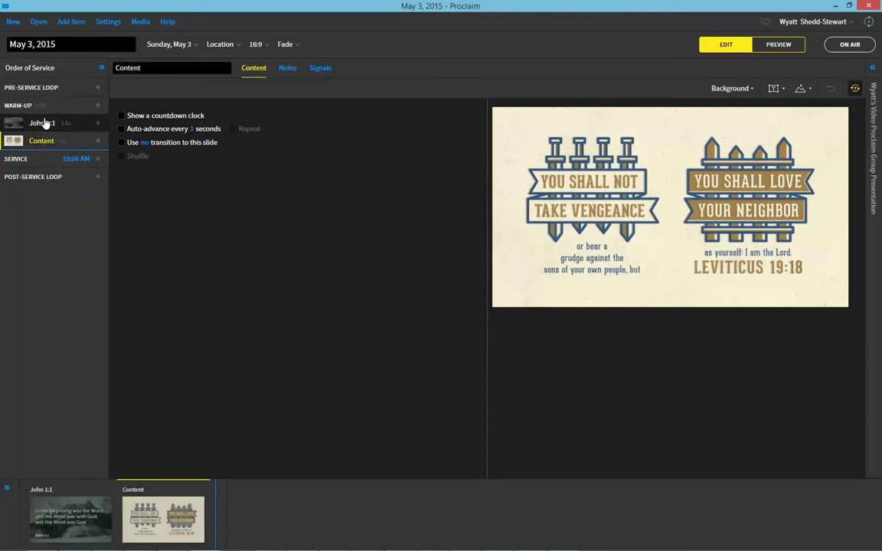
pyautogui.moveTo(40, 111)
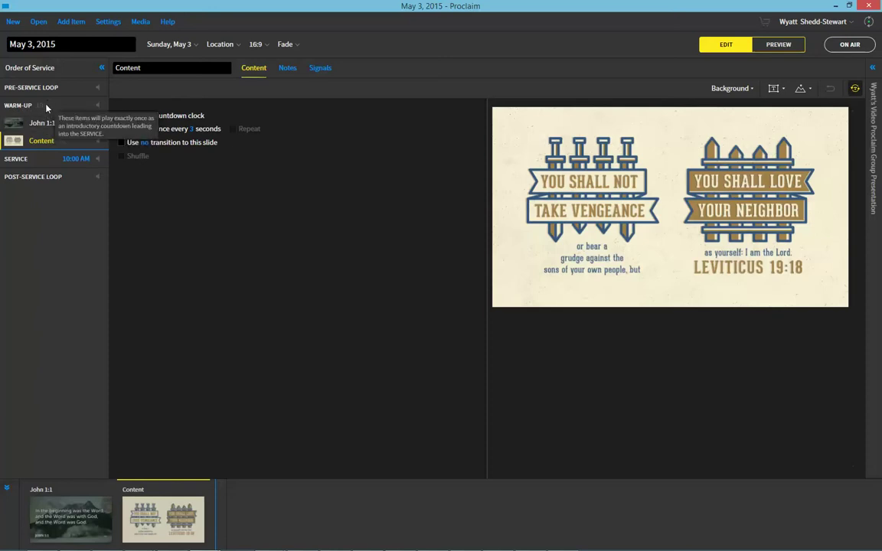
pyautogui.moveTo(80, 164)
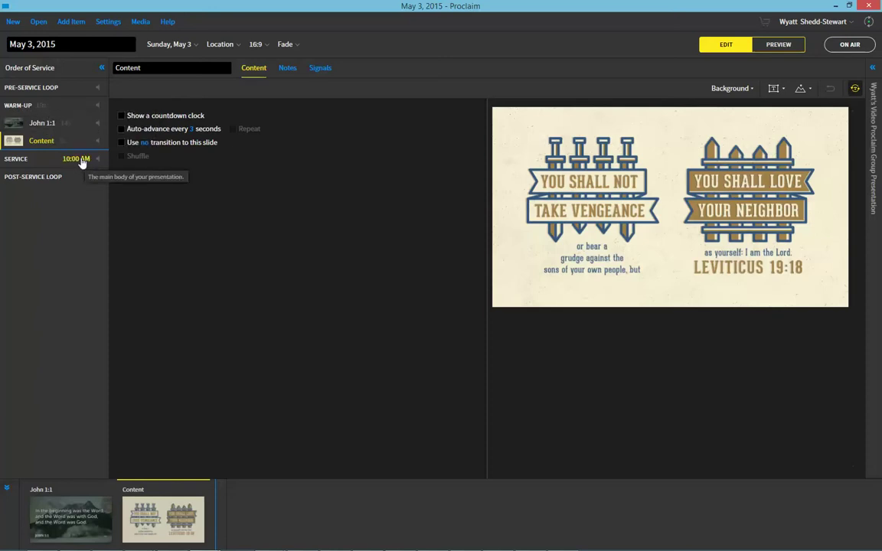
pyautogui.click(40, 121)
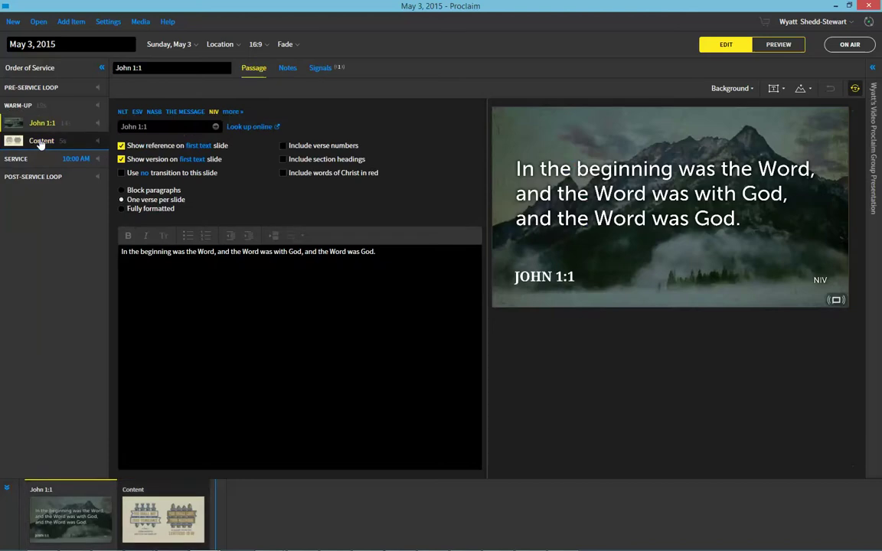
pyautogui.click(41, 136)
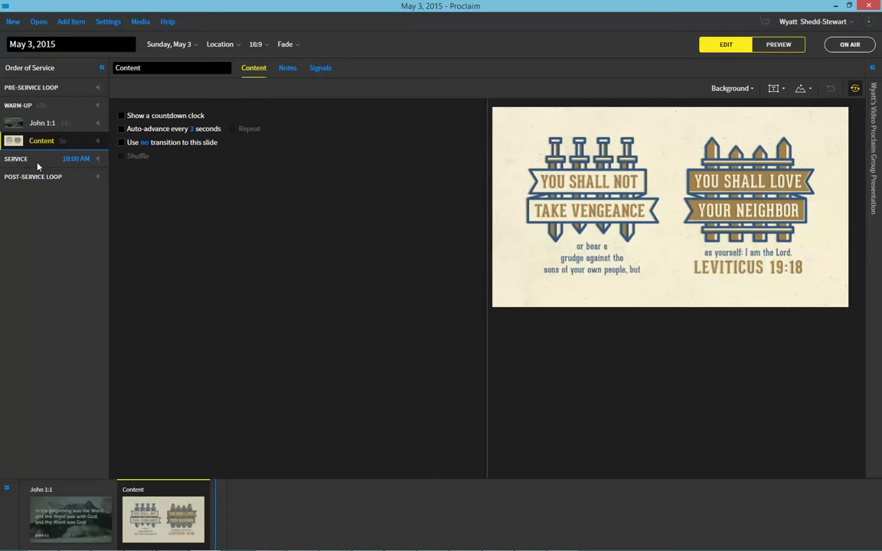
# - Return both the Leviticus and John 1:1 slides to the Service section and compare them
pyautogui.moveTo(38, 143); pyautogui.dragTo(39, 162)
pyautogui.moveTo(39, 122); pyautogui.dragTo(38, 158)
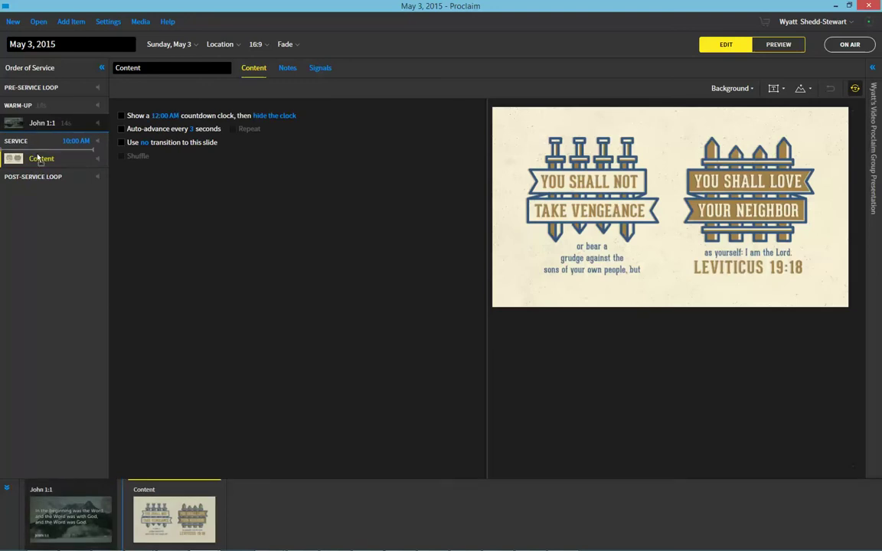
pyautogui.click(38, 141)
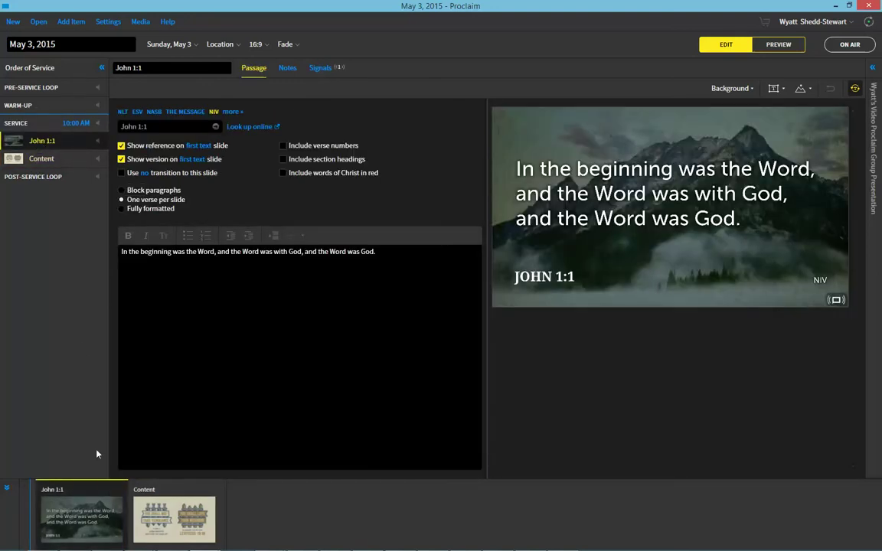
pyautogui.click(33, 160)
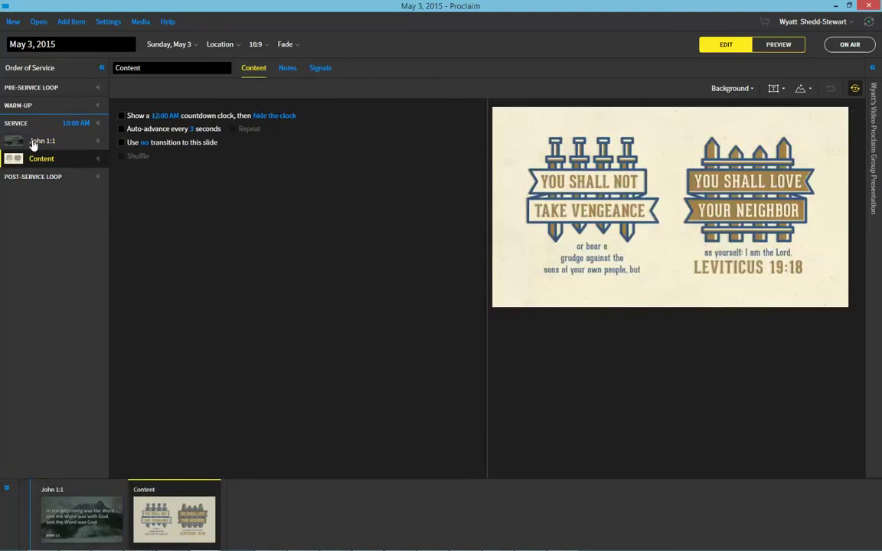
pyautogui.click(34, 143)
pyautogui.click(36, 157)
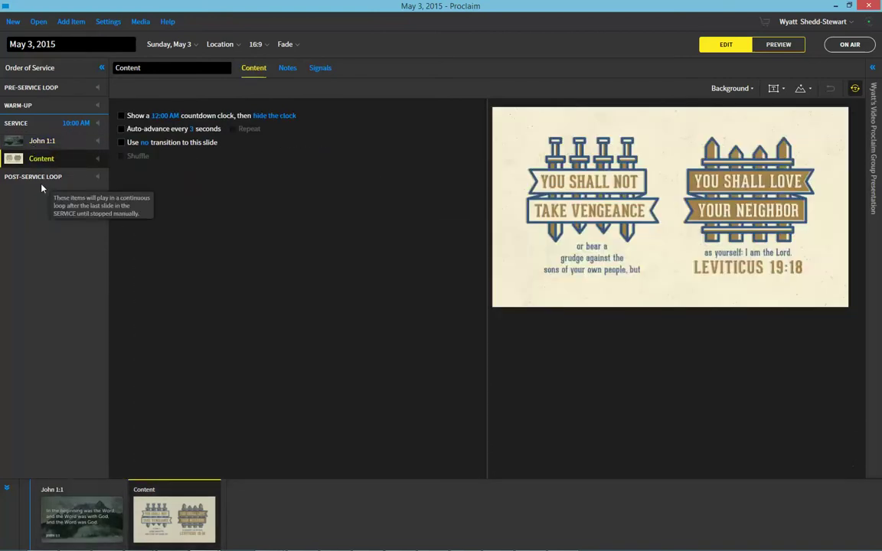
# - Keep the Leviticus slide under Service and move John 1:1 into the Pre-Service Loop
pyautogui.moveTo(40, 144); pyautogui.dragTo(43, 181)
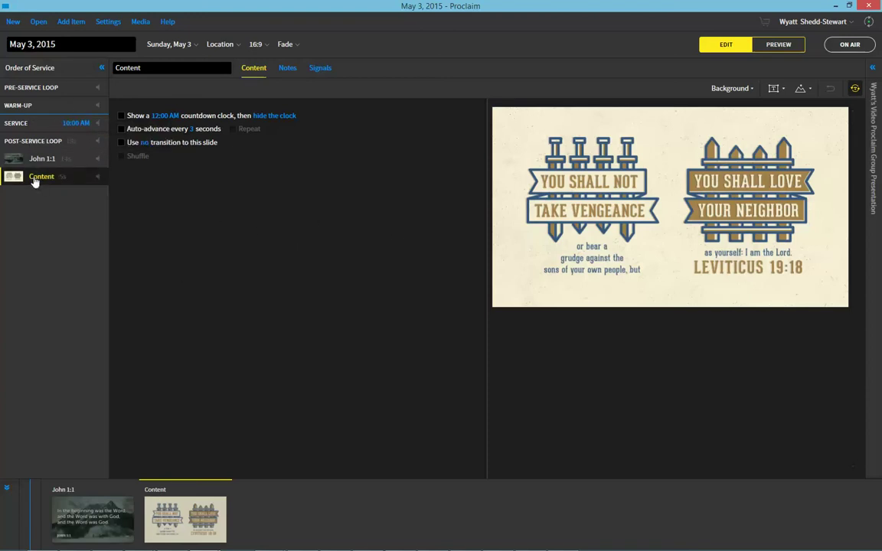
pyautogui.moveTo(34, 182); pyautogui.dragTo(25, 138)
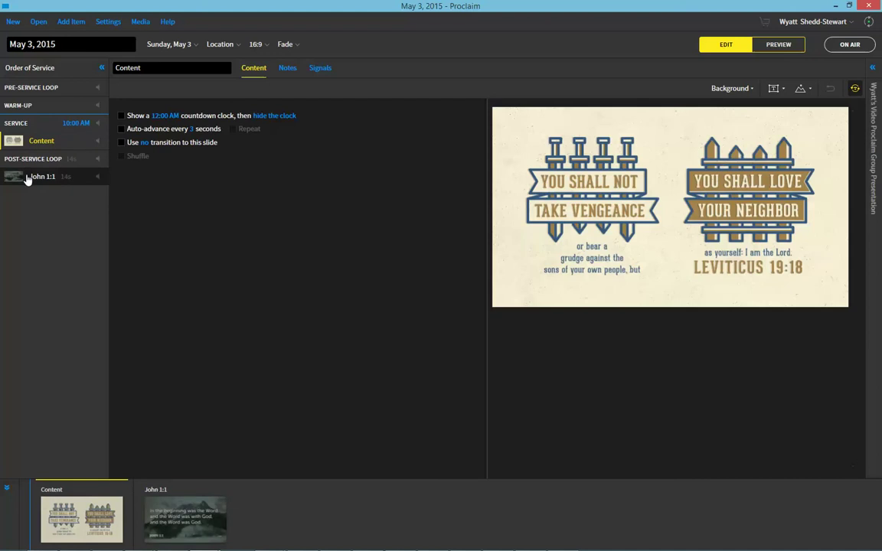
pyautogui.moveTo(26, 179); pyautogui.dragTo(27, 93)
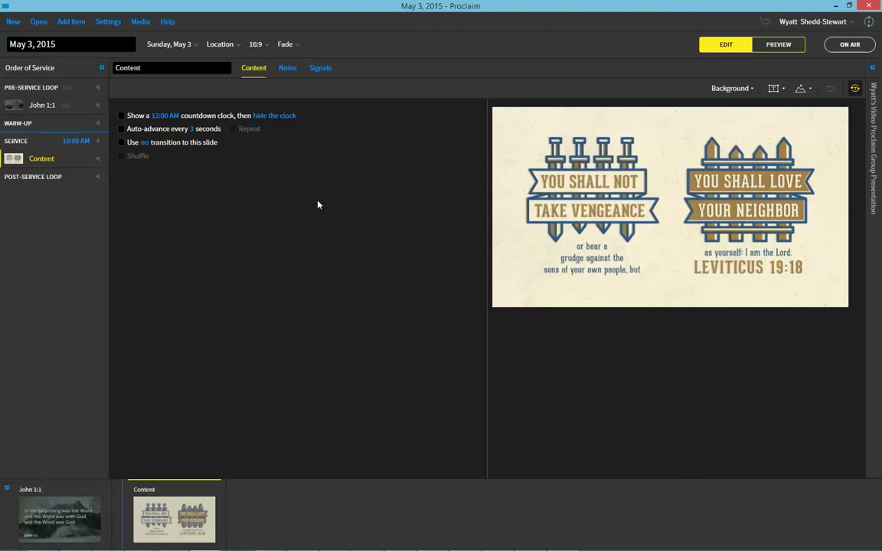